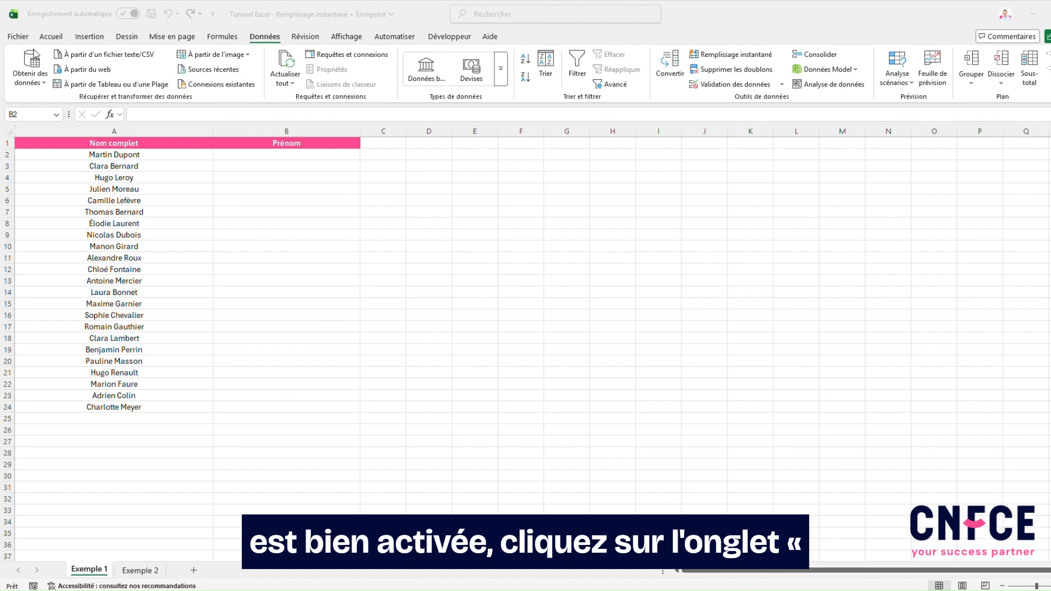
- Check in the advanced Excel options that semi-automatic cell value entry and automatic Flash Fill (Remplissage instantané) are enabled
{"action": "left_click", "coordinate": [18, 43]}
{"action": "left_click", "coordinate": [17, 38]}
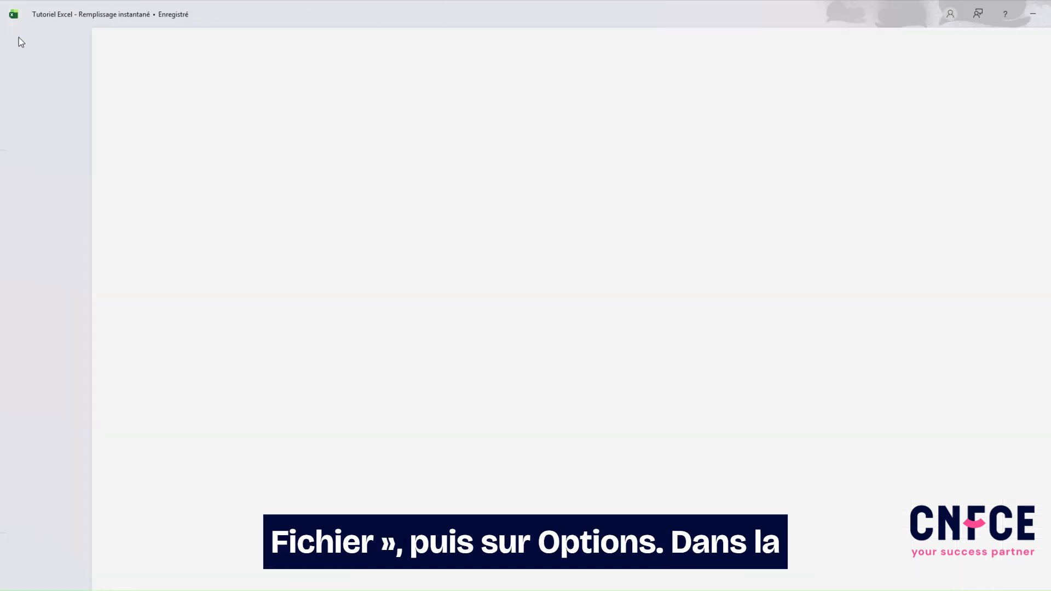
{"action": "left_click", "coordinate": [41, 576]}
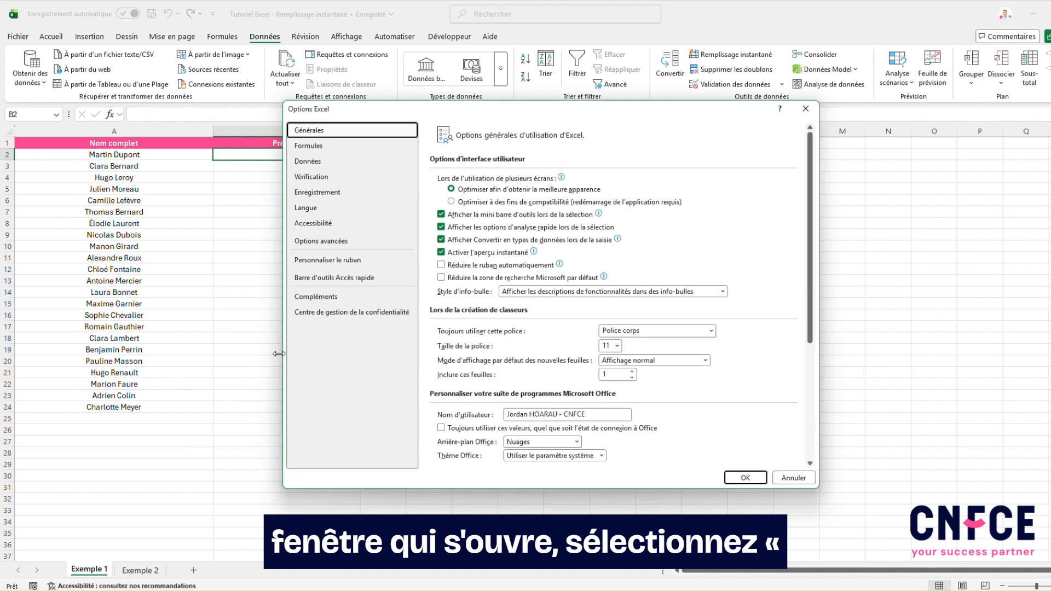
{"action": "left_click", "coordinate": [326, 243]}
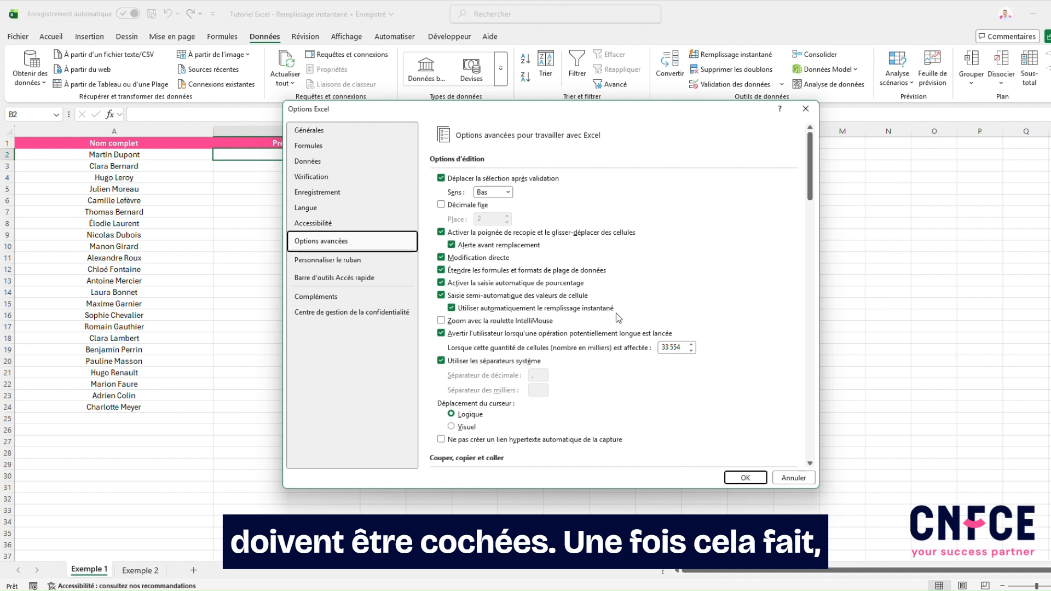
{"action": "left_click", "coordinate": [732, 478]}
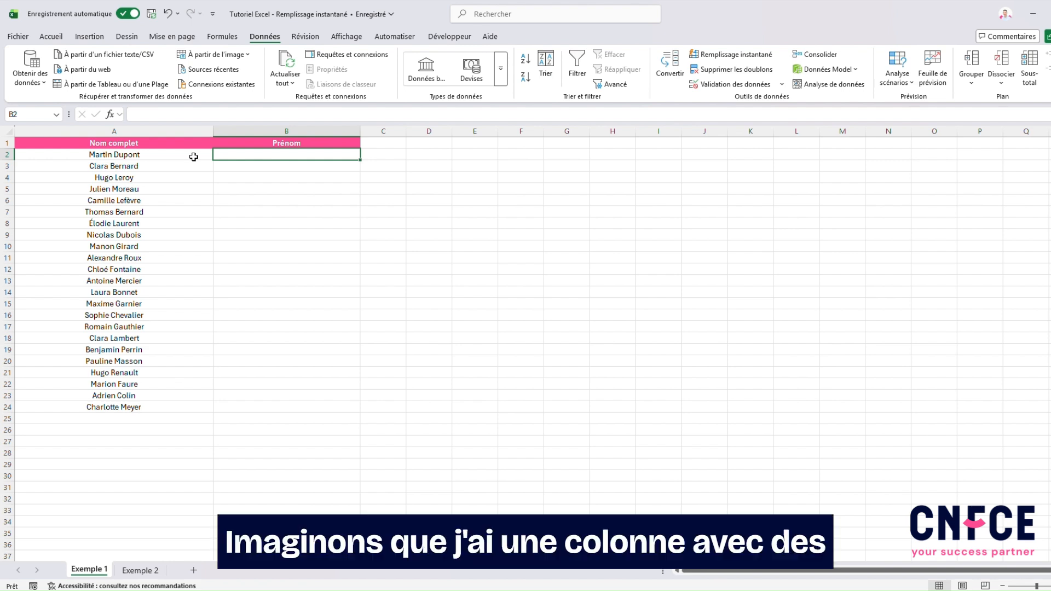
{"action": "left_click", "coordinate": [189, 131]}
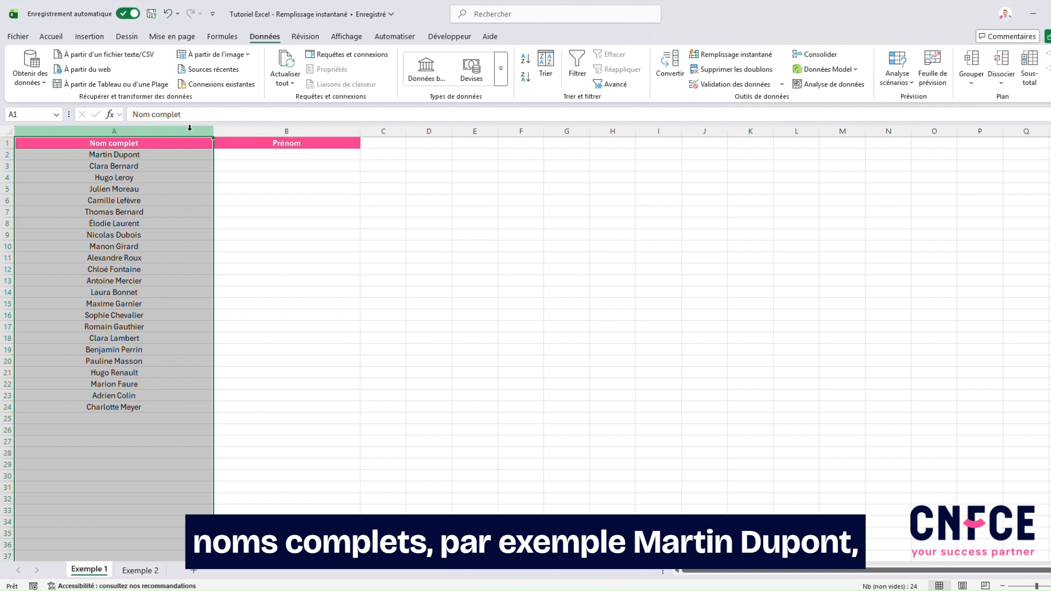
{"action": "left_click", "coordinate": [167, 156]}
{"action": "left_click", "coordinate": [163, 166]}
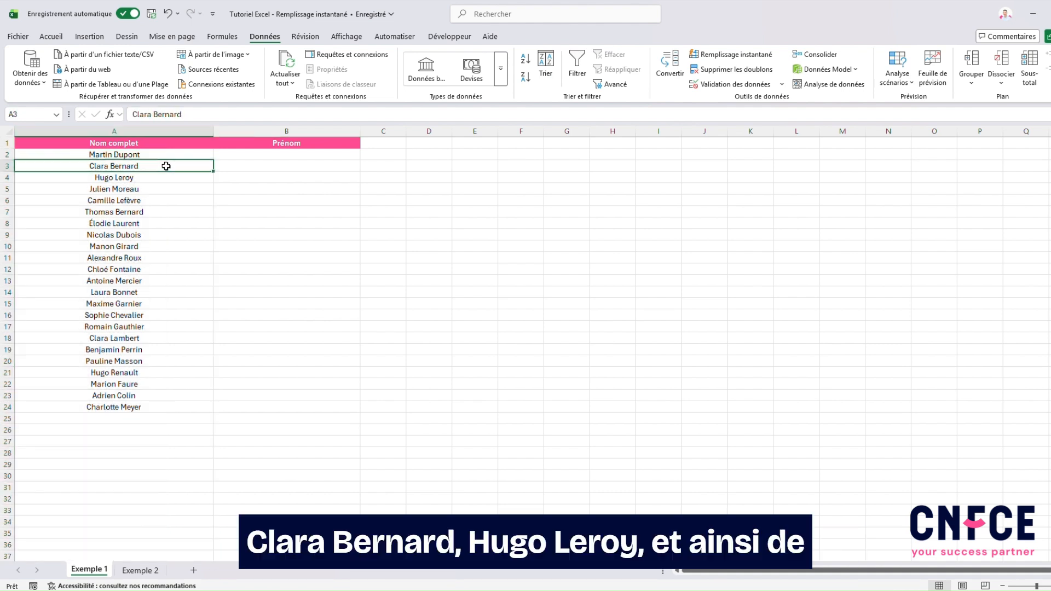
{"action": "left_click", "coordinate": [158, 178]}
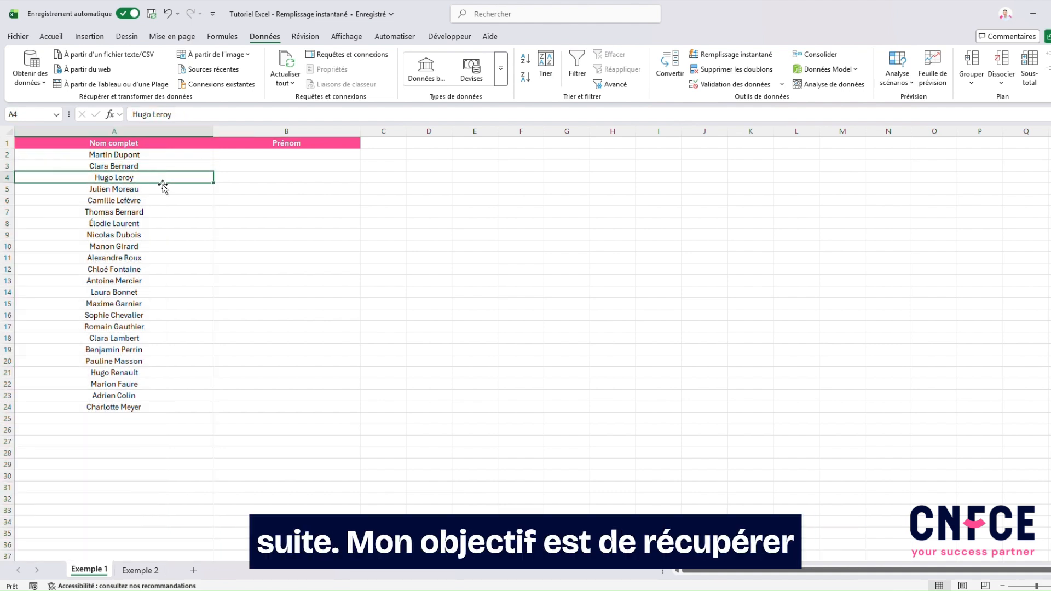
- Enter the first names of the first two people in B2 and B3, accepting the Flash Fill suggestion for the rest of the Prénom column
{"action": "left_click", "coordinate": [234, 158]}
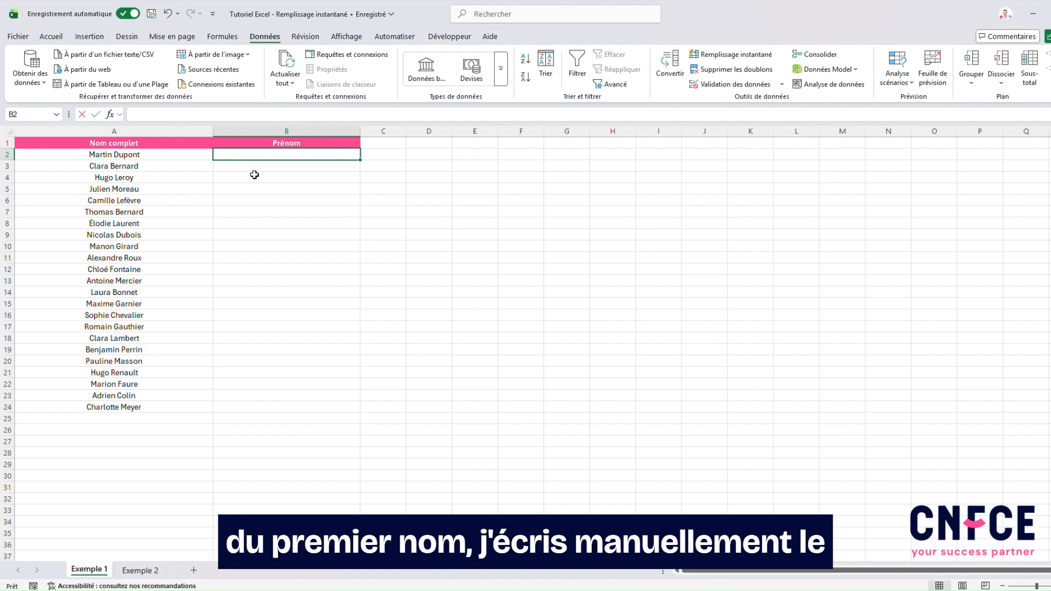
{"action": "type", "text": "Martin"}
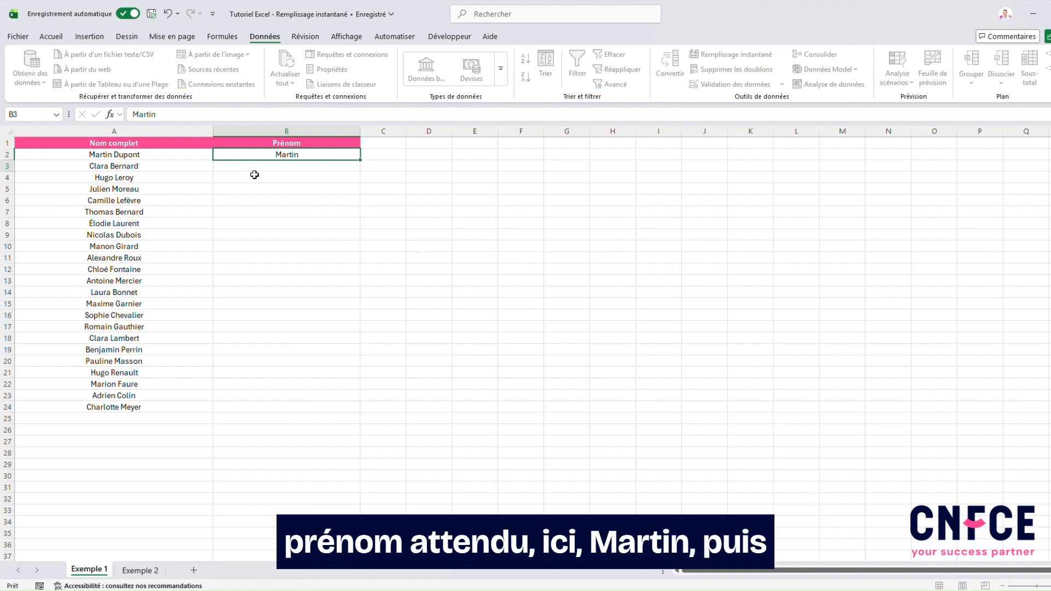
{"action": "key", "text": "Return"}
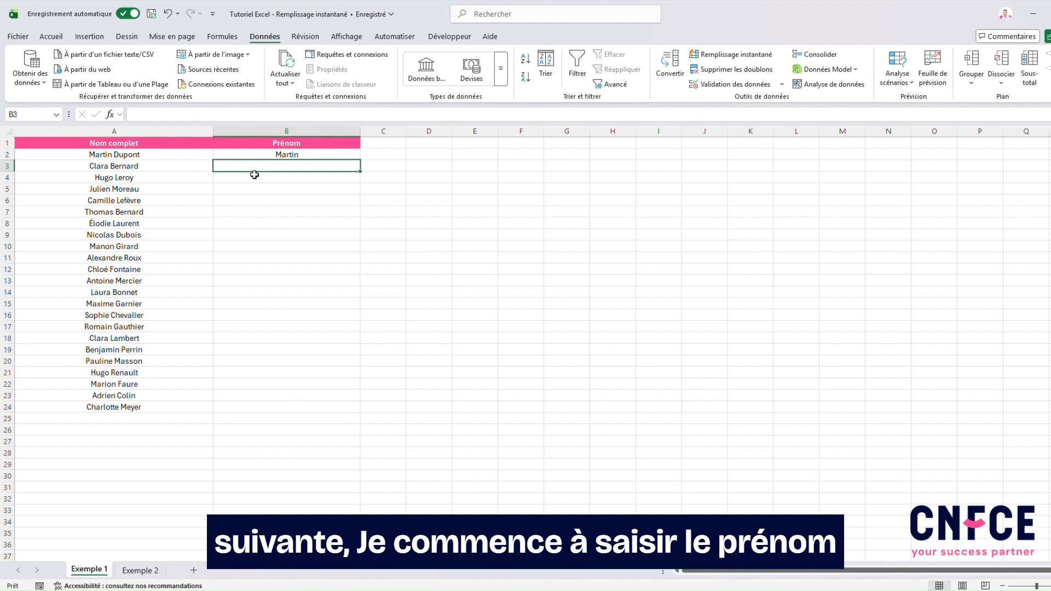
{"action": "type", "text": "Clara"}
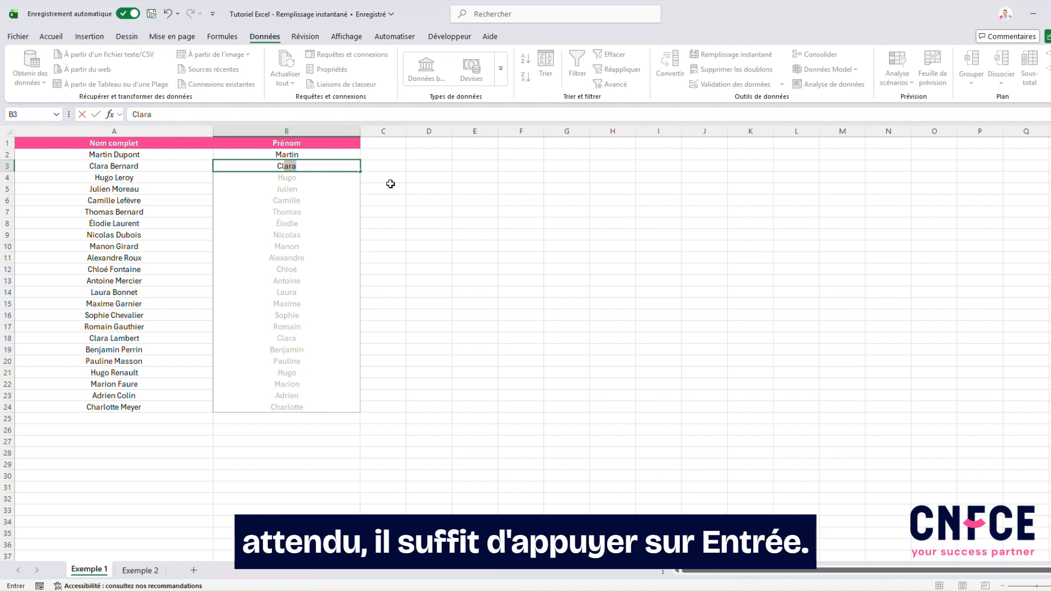
{"action": "key", "text": "Return"}
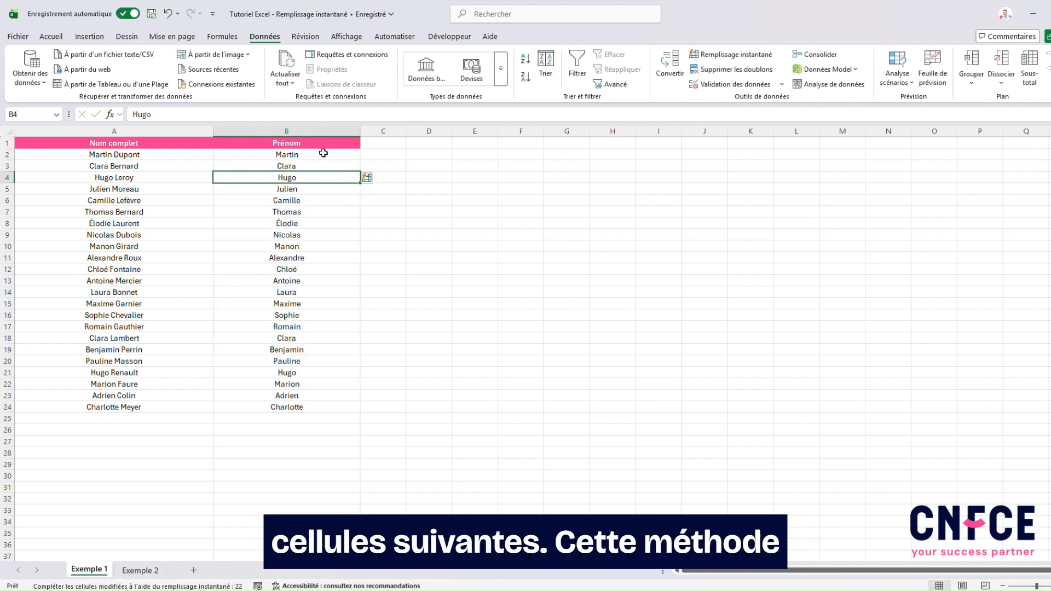
{"action": "left_click_drag", "start_coordinate": [323, 155], "coordinate": [322, 405]}
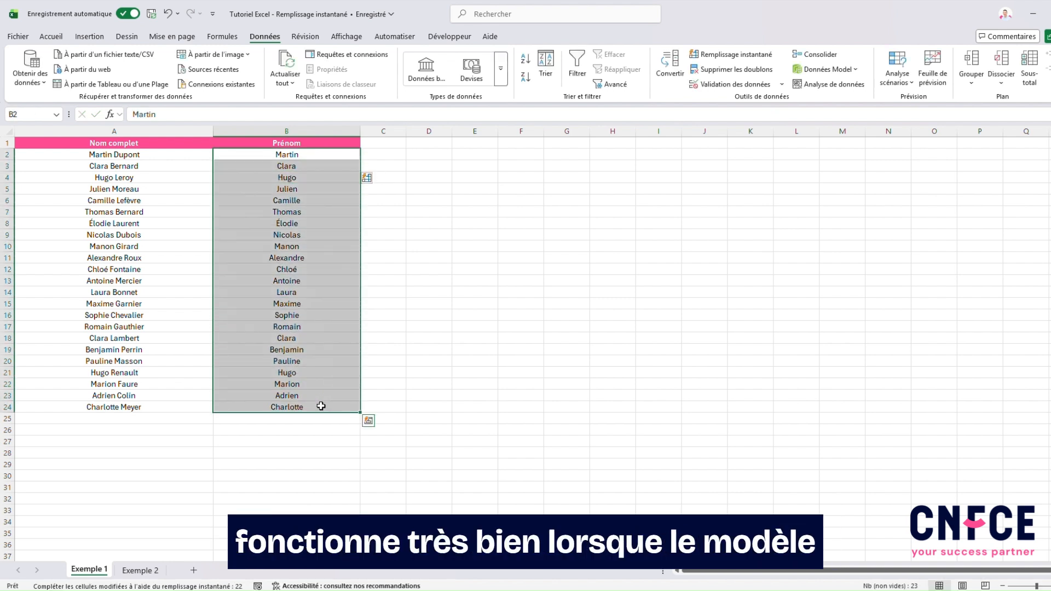
{"action": "left_click", "coordinate": [408, 361]}
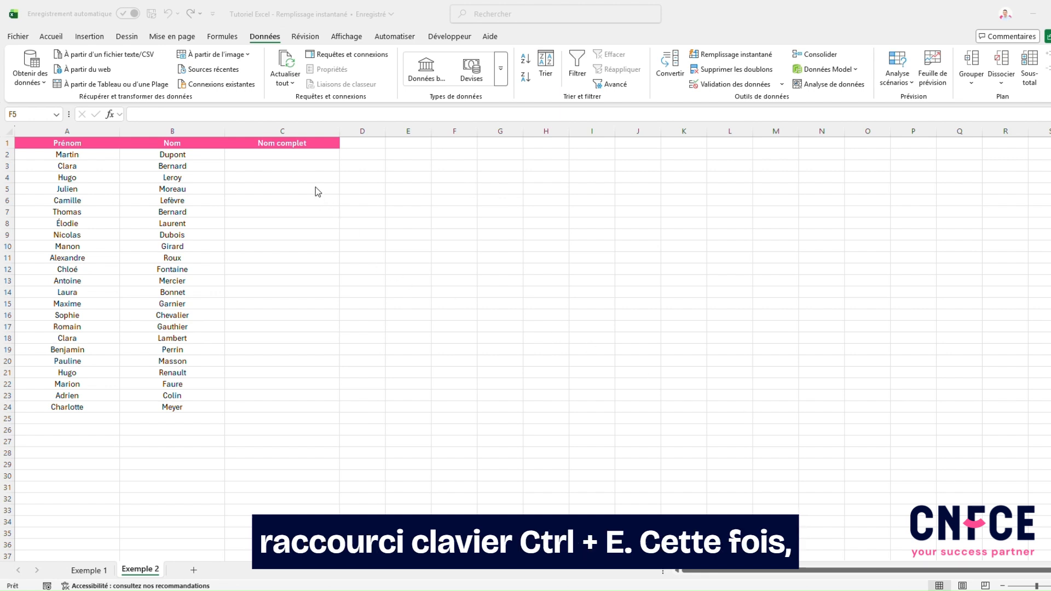
{"action": "left_click", "coordinate": [298, 160]}
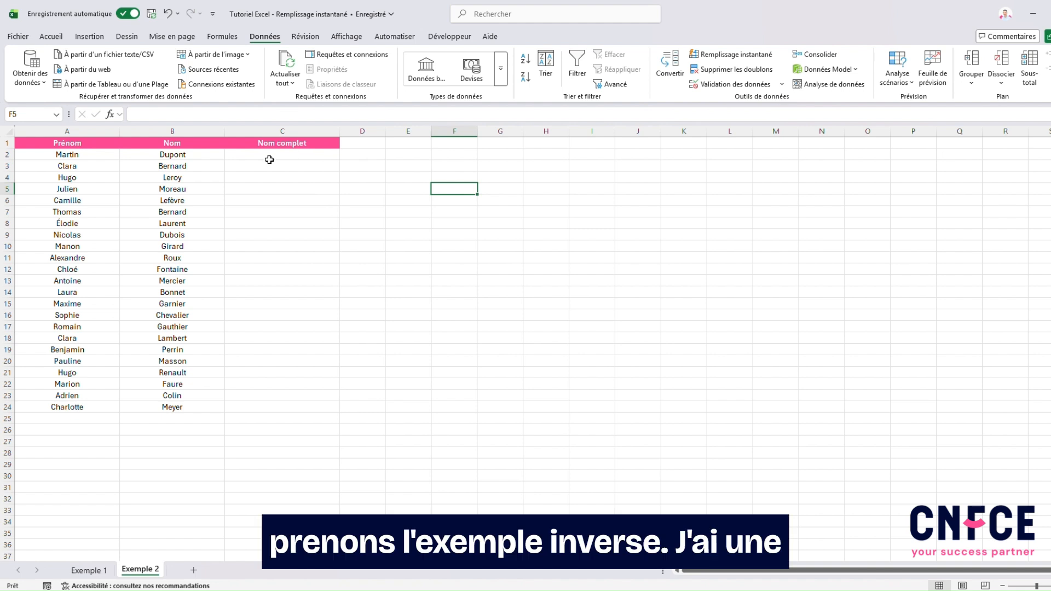
{"action": "left_click", "coordinate": [86, 132]}
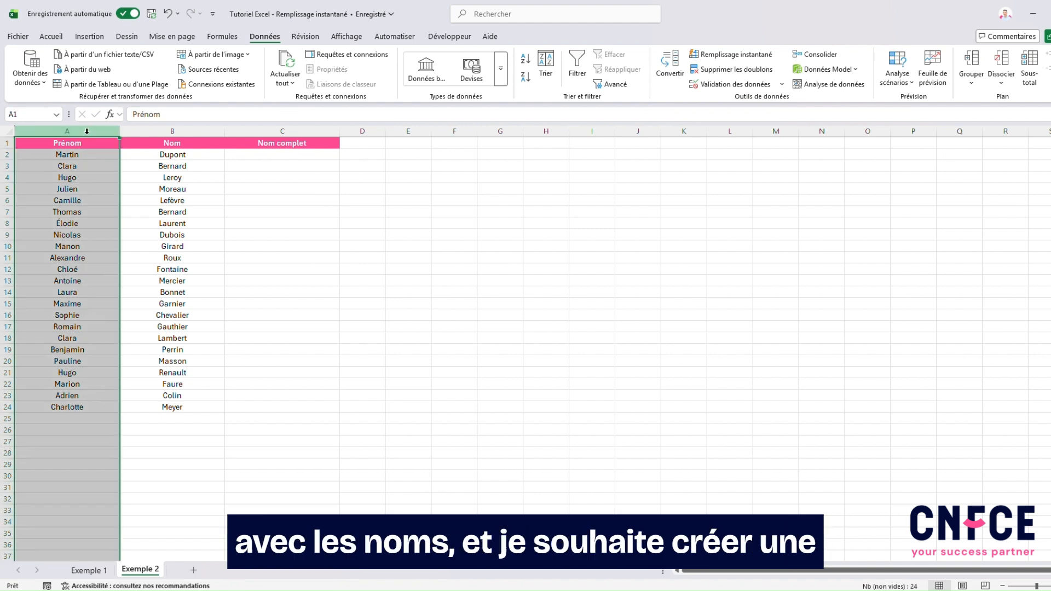
{"action": "left_click", "coordinate": [173, 130]}
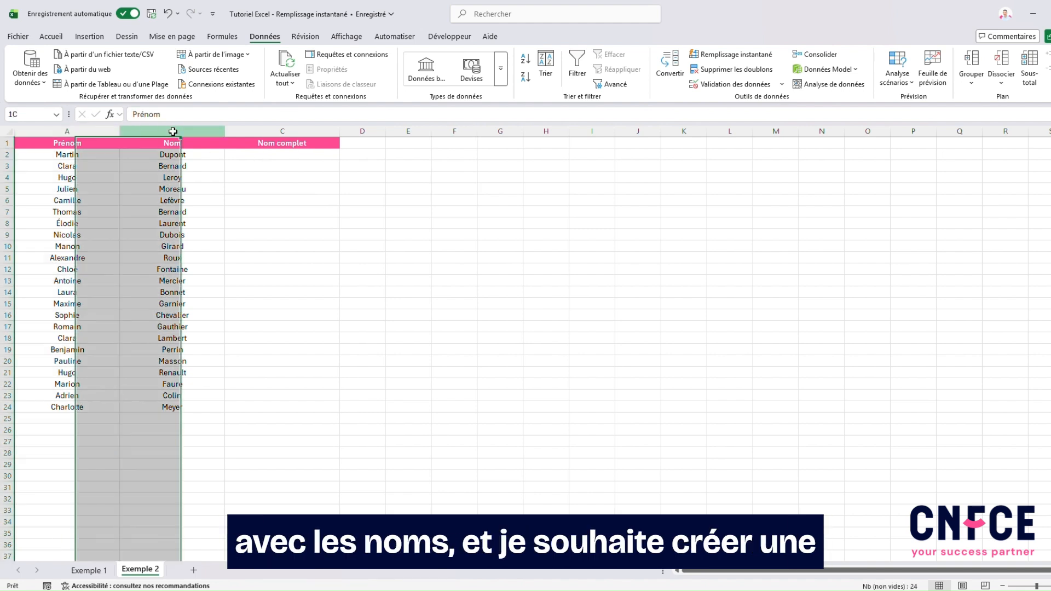
{"action": "left_click", "coordinate": [293, 131]}
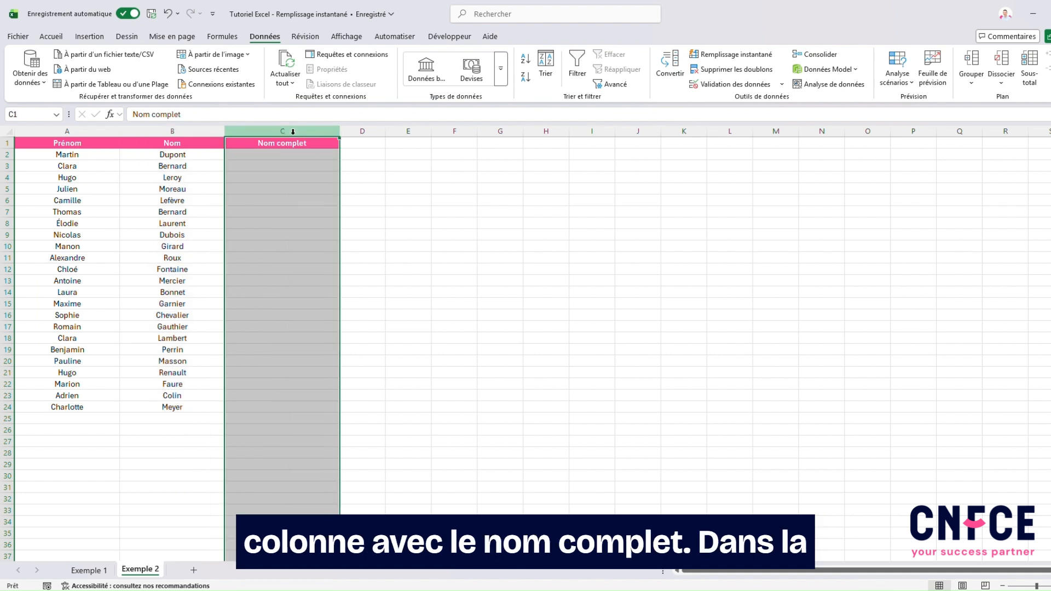
- Enter the first row's combined first and last name in C2 and Flash Fill the Nom complet column from C3
{"action": "left_click", "coordinate": [278, 155]}
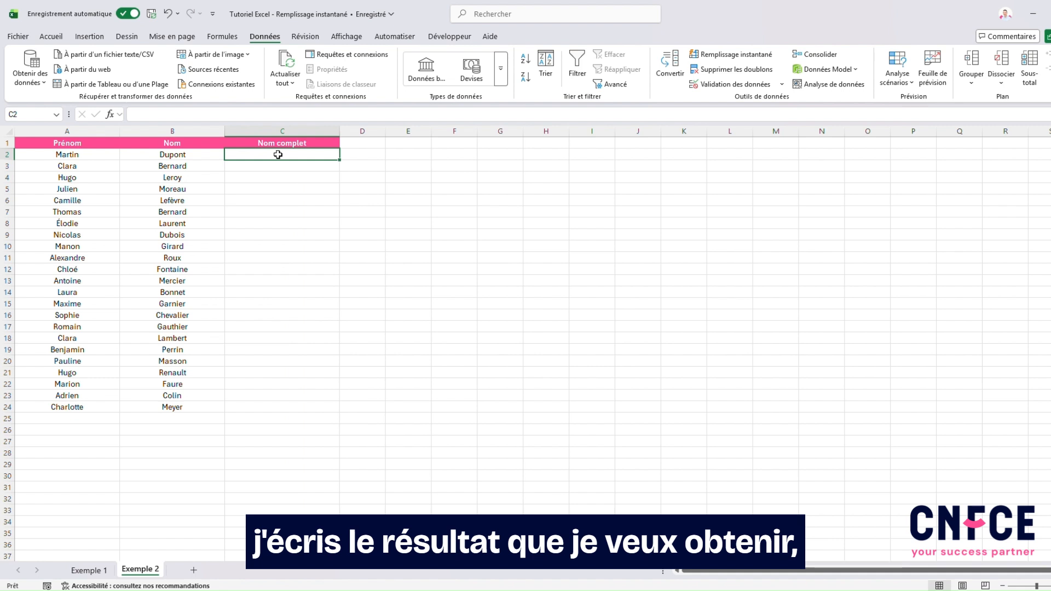
{"action": "type", "text": "Marti"}
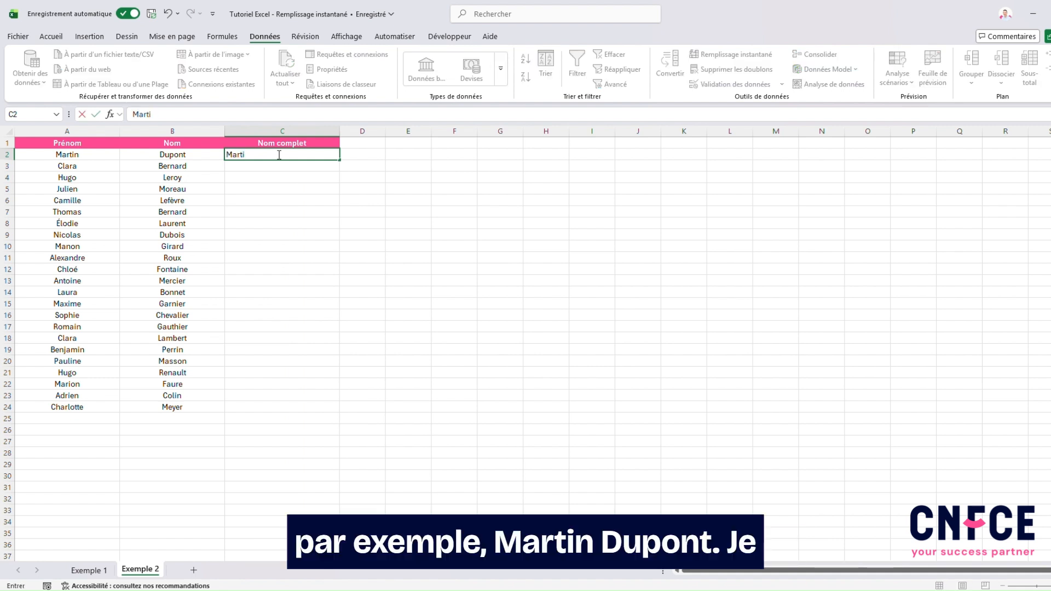
{"action": "type", "text": "n Dupont"}
{"action": "key", "text": "Return"}
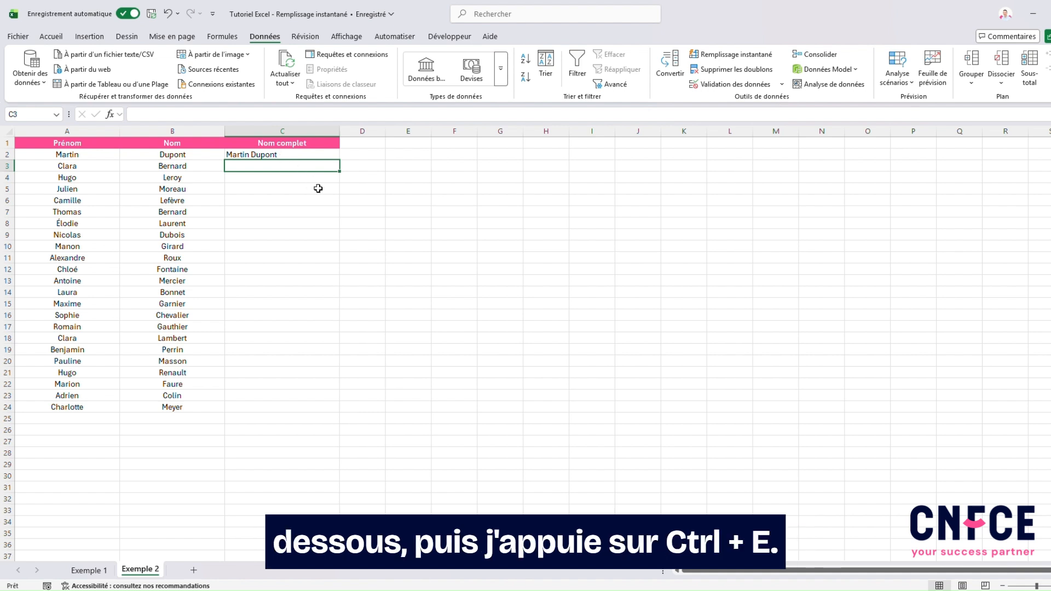
{"action": "key", "text": "ctrl+e"}
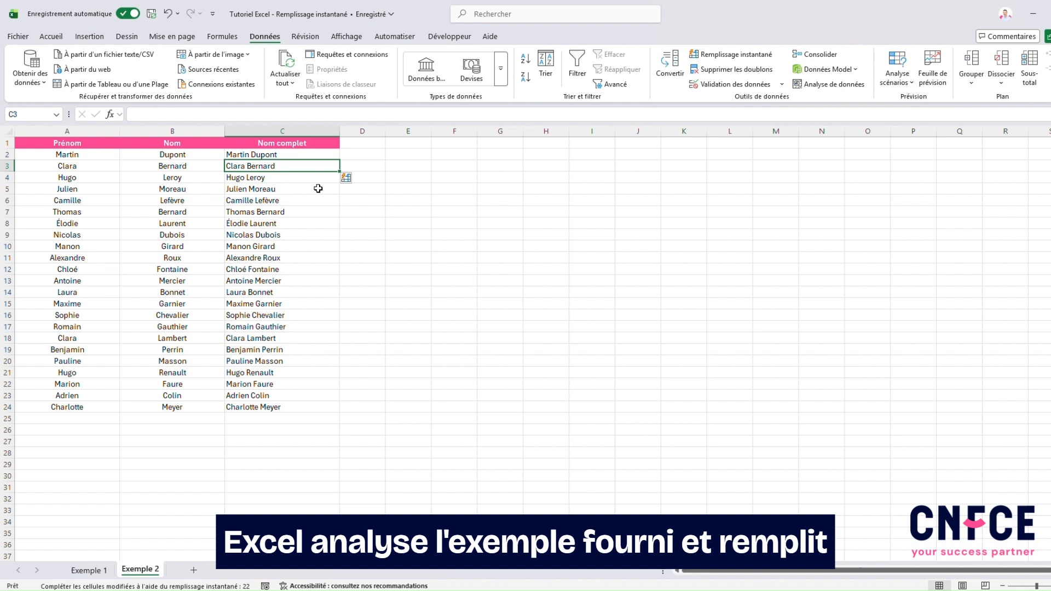
{"action": "left_click_drag", "start_coordinate": [320, 154], "coordinate": [302, 406]}
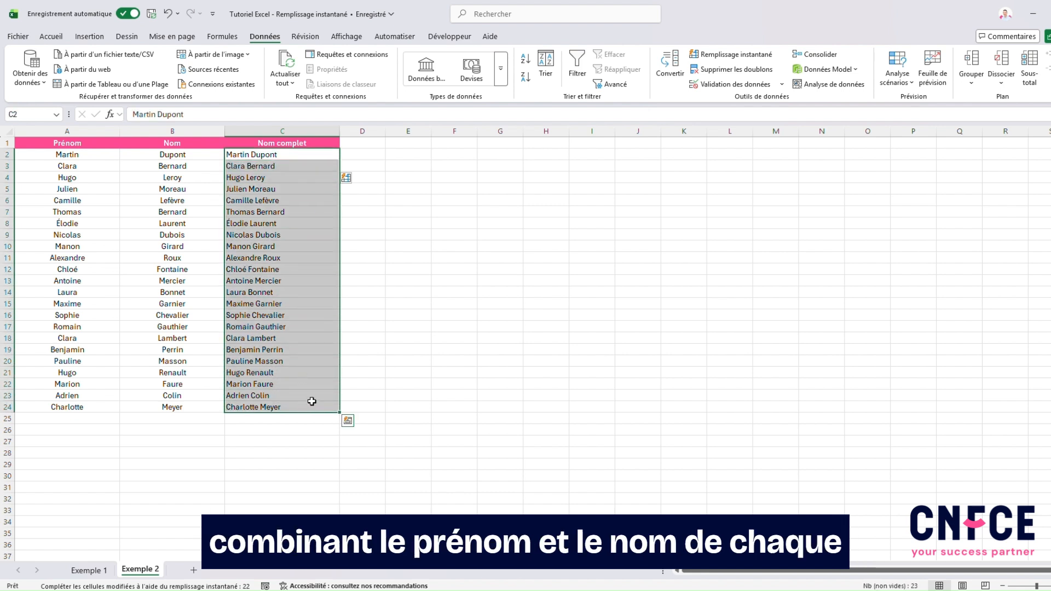
{"action": "left_click", "coordinate": [306, 154]}
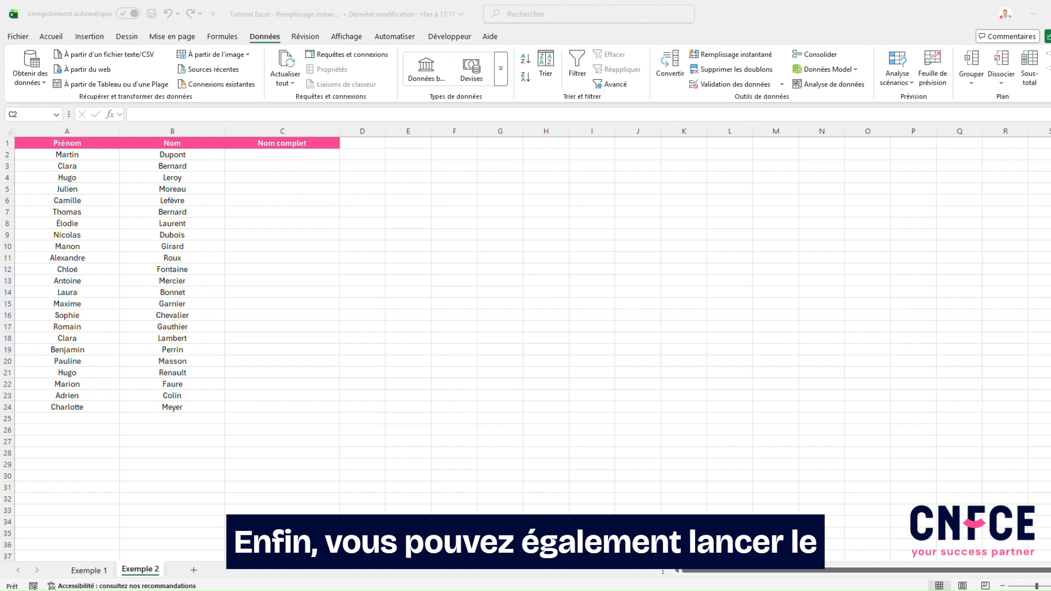
- Enter the first person's full name in C2 as the pattern and apply Remplissage instantané to complete the Nom complet column
{"action": "left_click", "coordinate": [299, 156]}
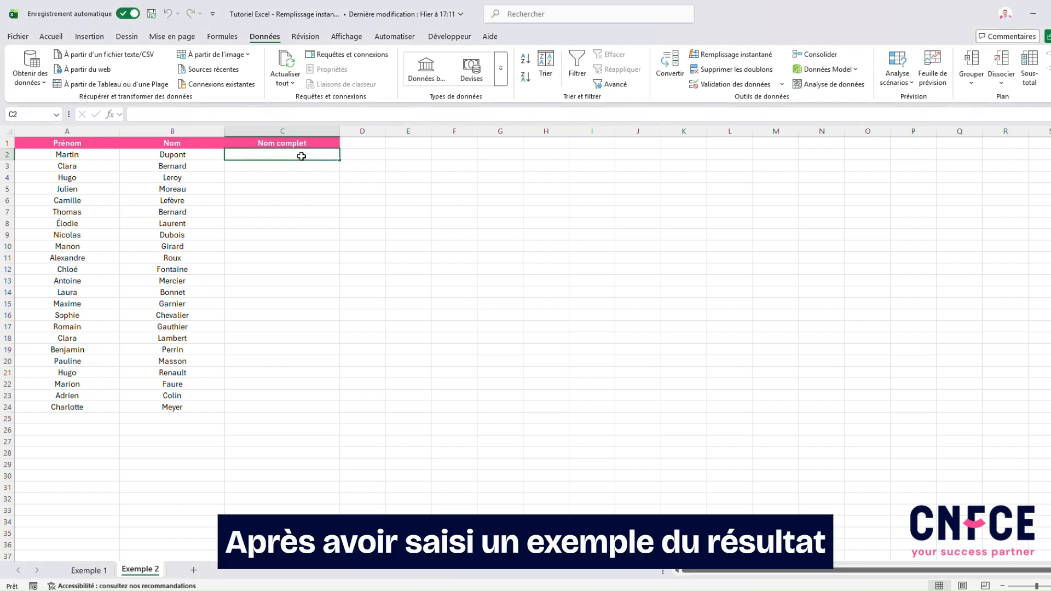
{"action": "type", "text": "Martin DUp"}
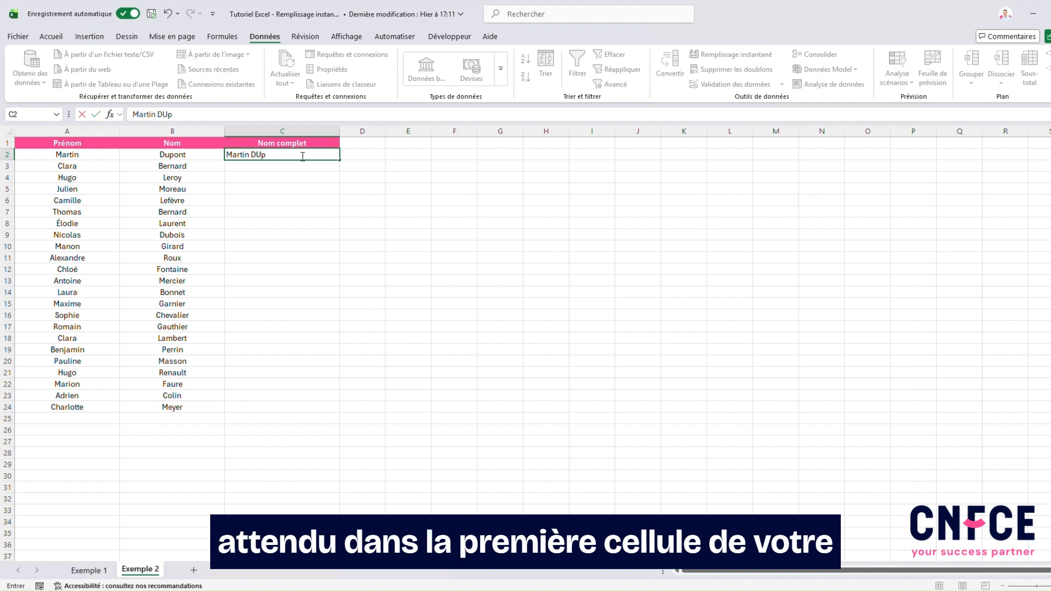
{"action": "key", "text": "BackSpace"}
{"action": "key", "text": "BackSpace"}
{"action": "type", "text": "upont"}
{"action": "key", "text": "Return"}
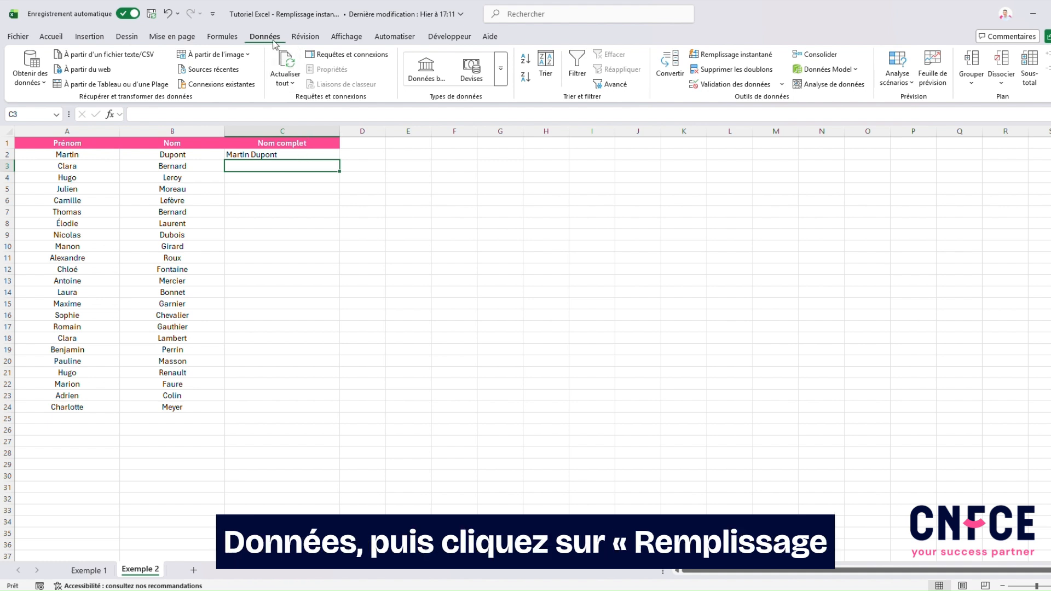
{"action": "left_click", "coordinate": [729, 56]}
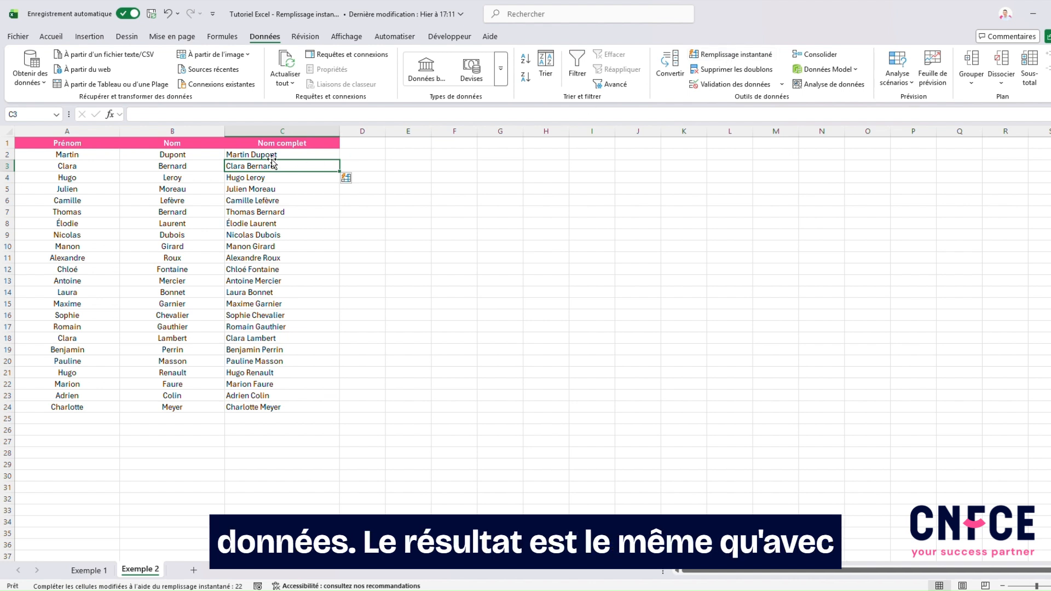
{"action": "left_click_drag", "start_coordinate": [272, 157], "coordinate": [262, 414]}
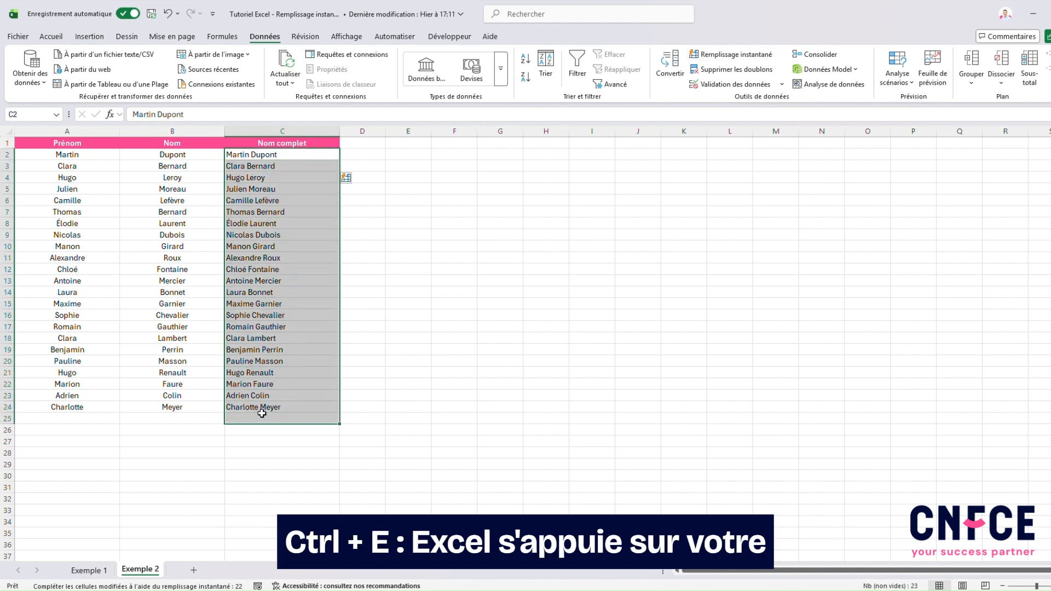
{"action": "left_click", "coordinate": [402, 381]}
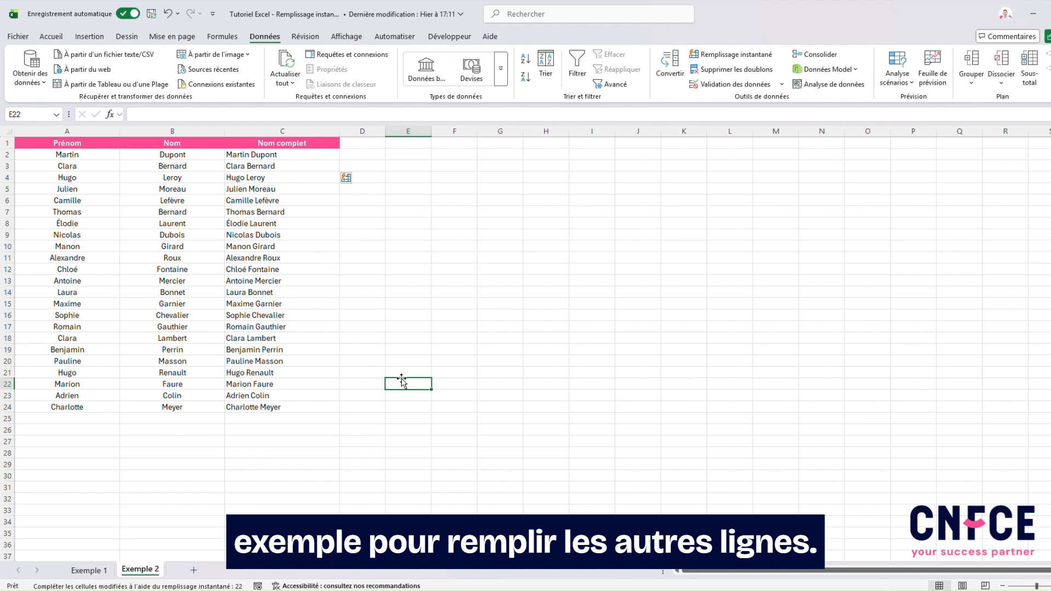